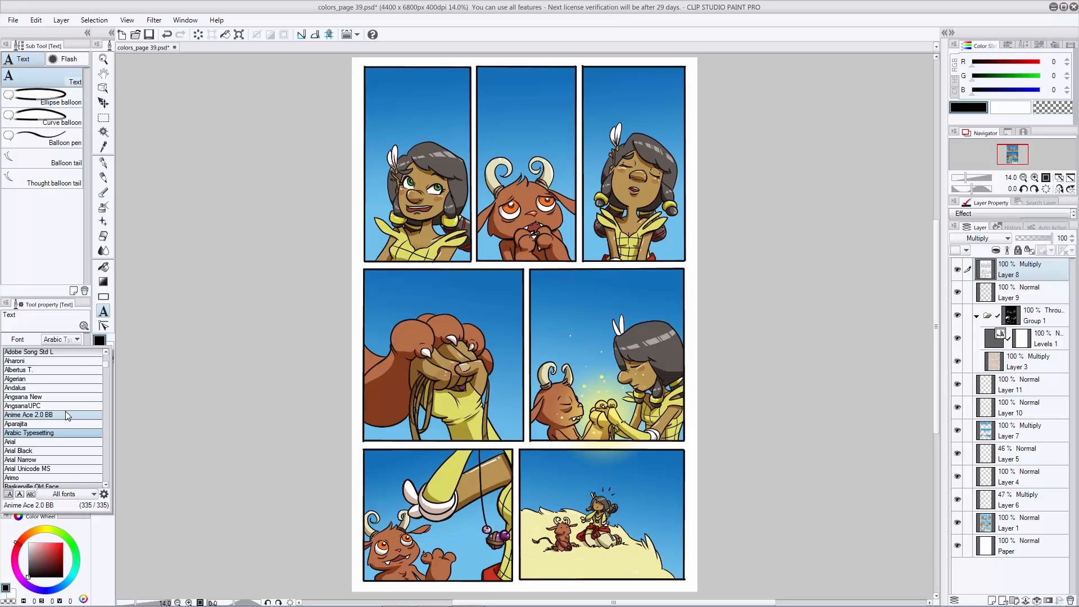
Set up the Text tool with the Anime Ace 2.0 BB font at size 14
click(55, 414)
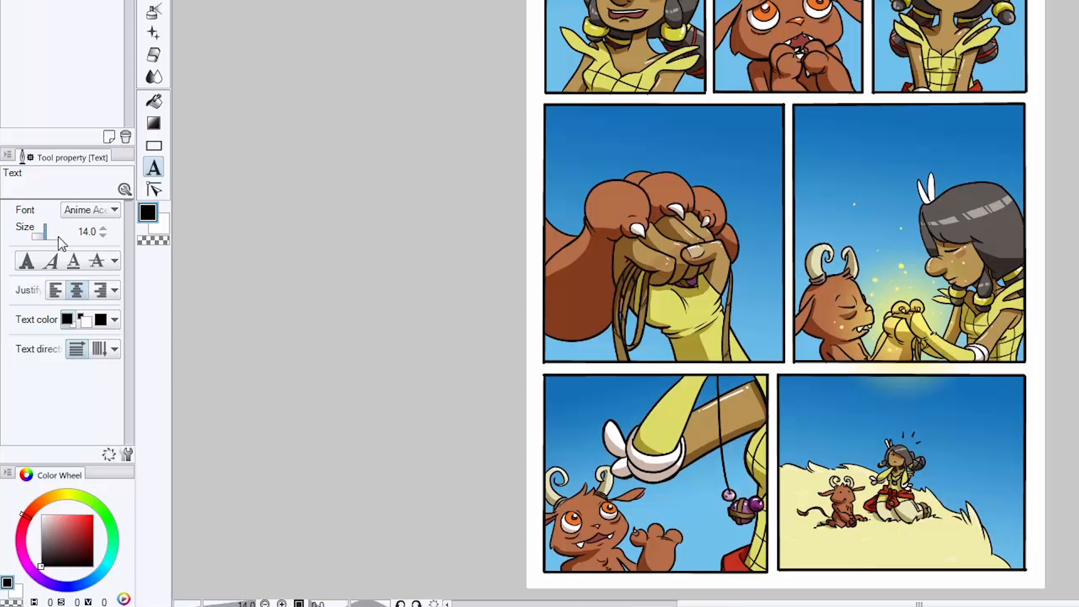
click(103, 236)
click(103, 236)
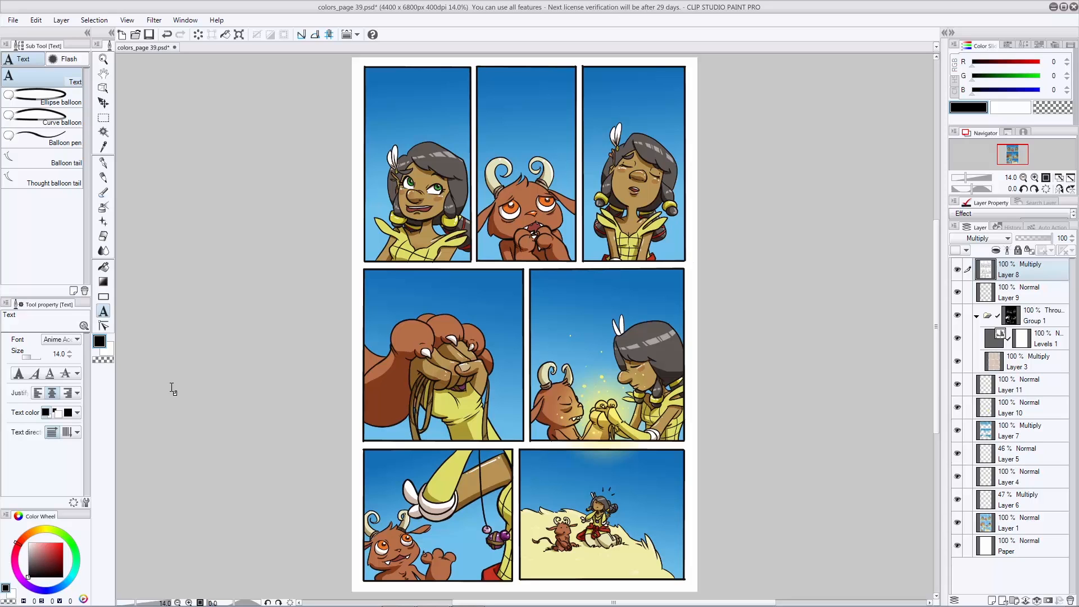
Add the centred four-line dialogue "HEY TARK! WHAT SHOULD WE EAT FOR DINNER?" above the girl in the first panel
click(393, 96)
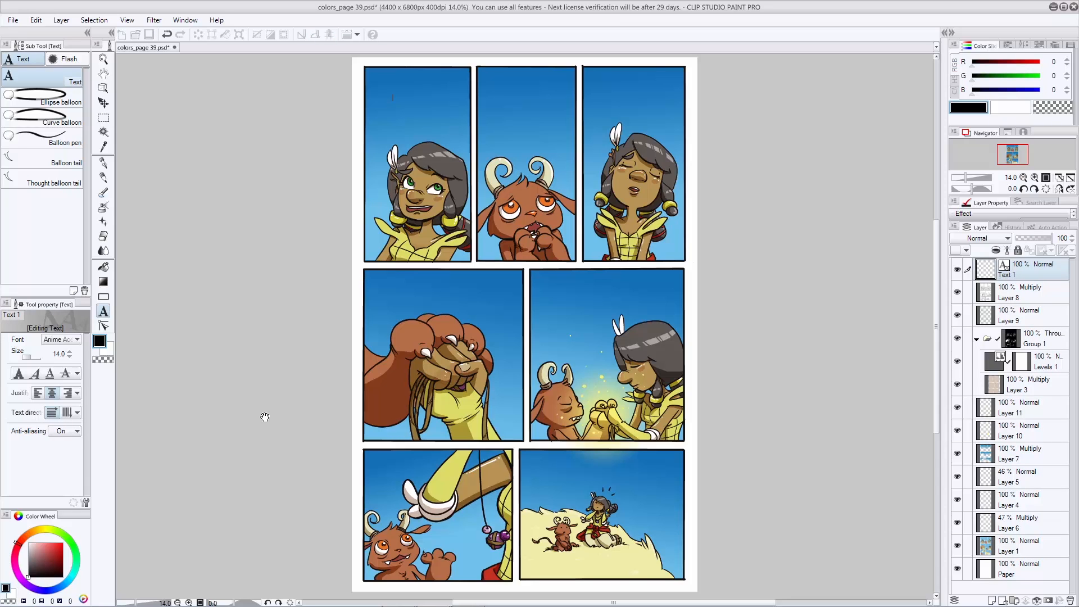
text(HEY)
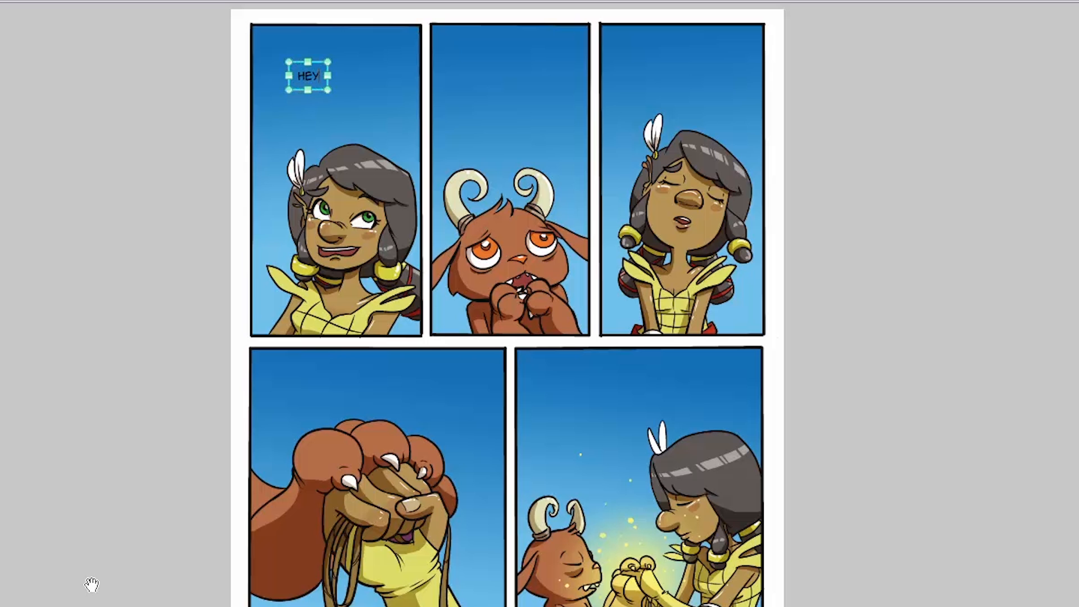
key(BackSpace)
key(BackSpace)
key(BackSpace)
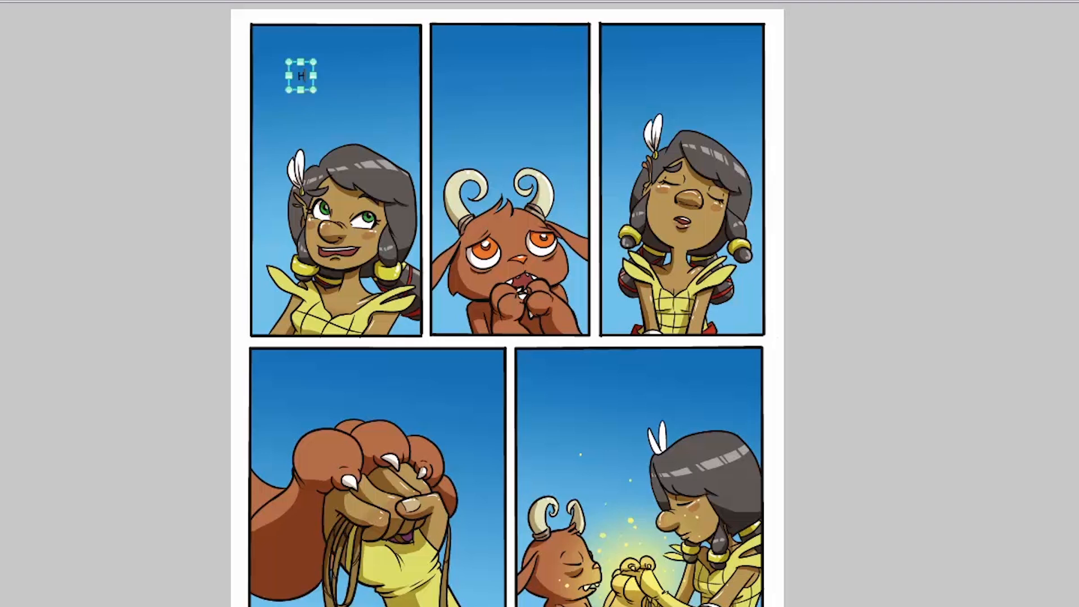
text(HEY TARK!)
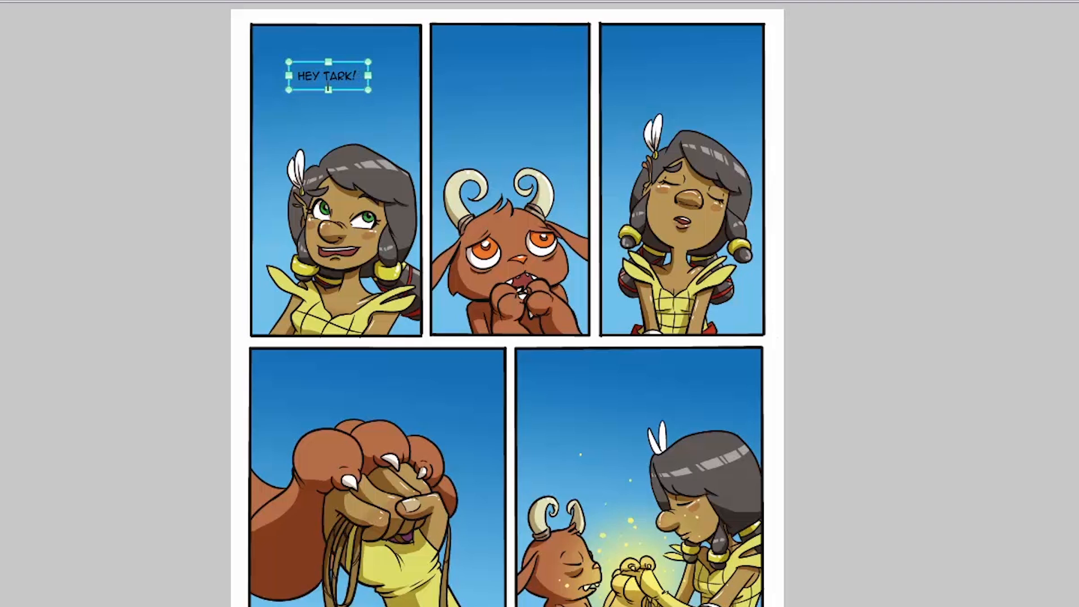
key(Return)
text(WHAT SHOULD WE)
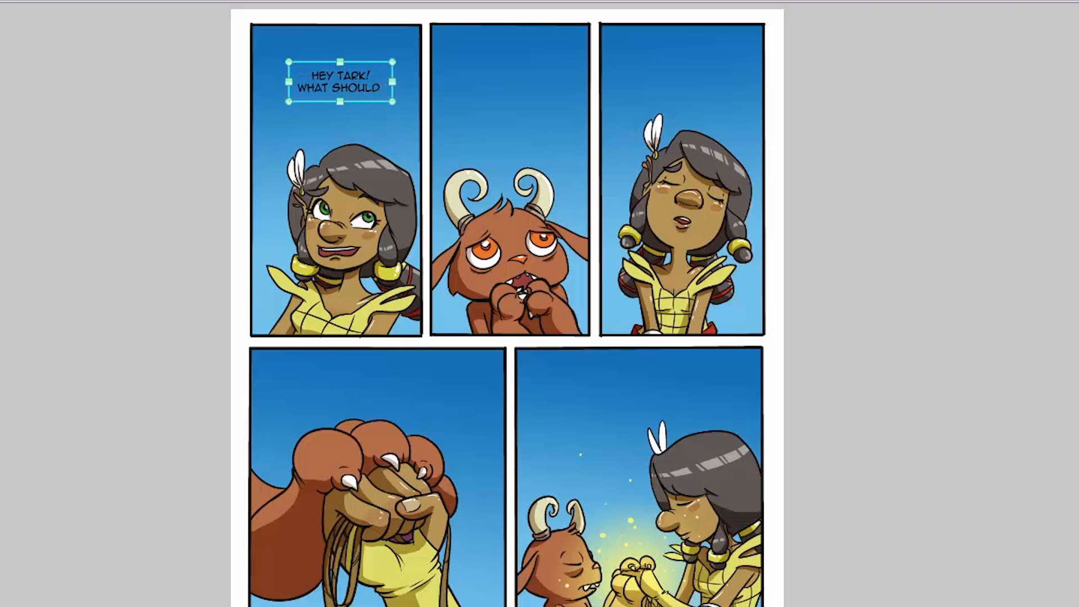
key(BackSpace)
key(BackSpace)
text(WE EAT FOR DINNER)
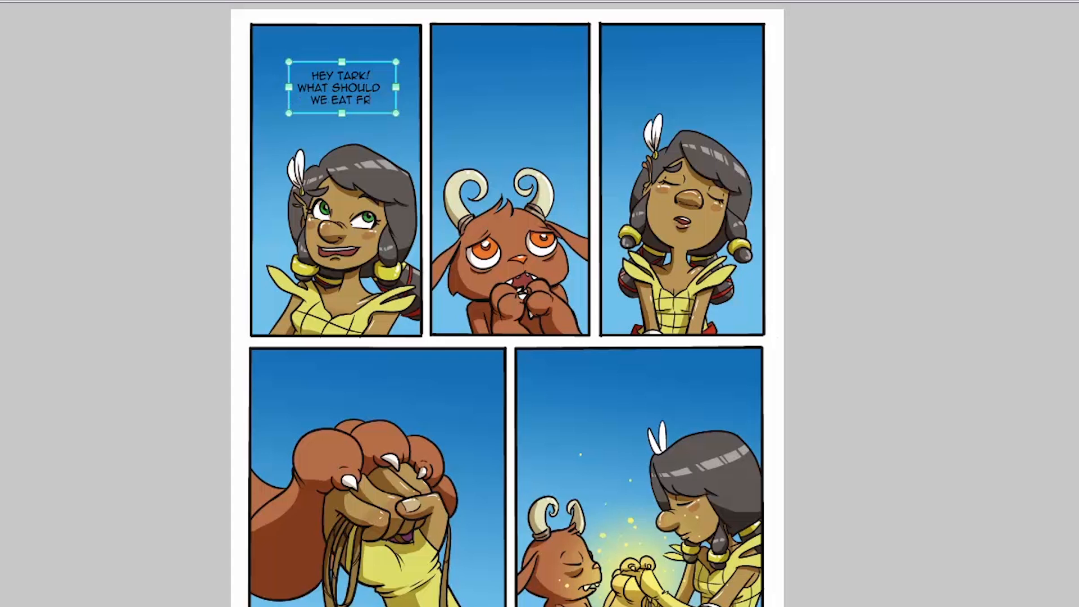
text(?)
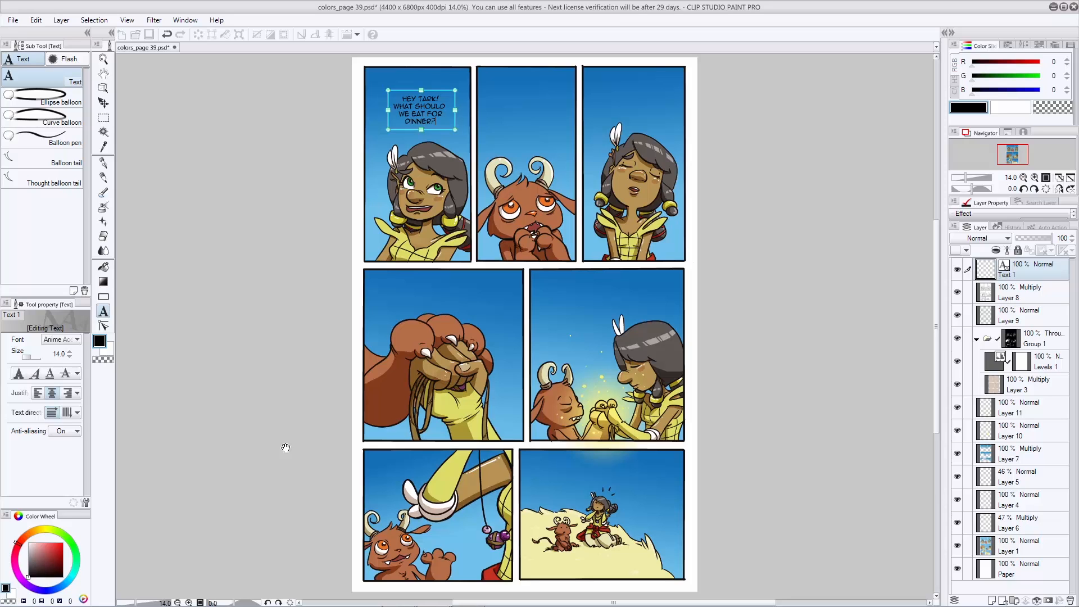
Move the dialogue text slightly higher in the first panel and draw an ellipse balloon around it
click(104, 102)
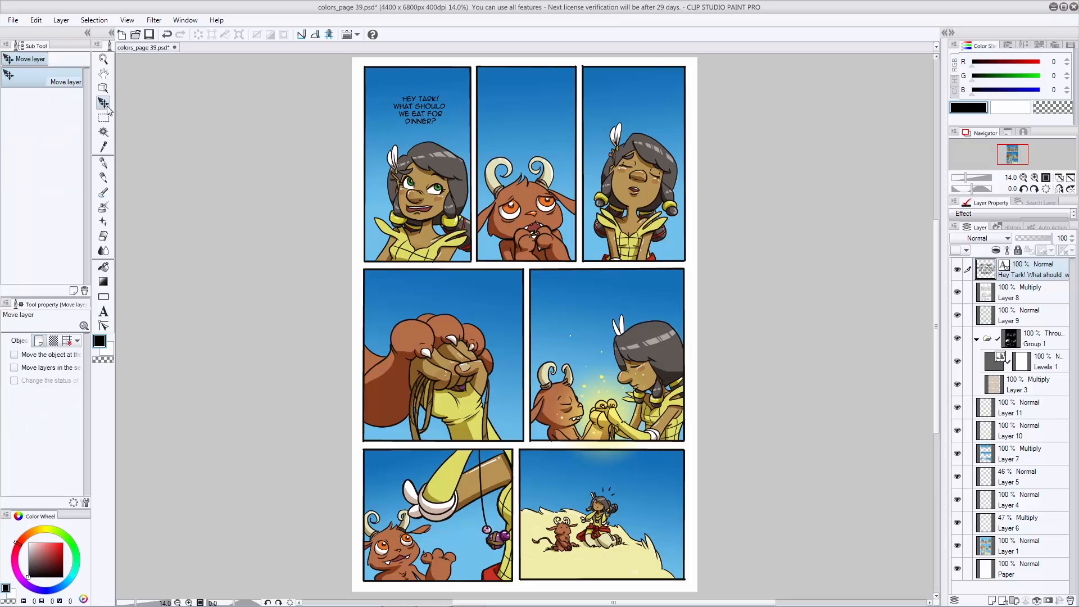
drag(432, 116, 427, 108)
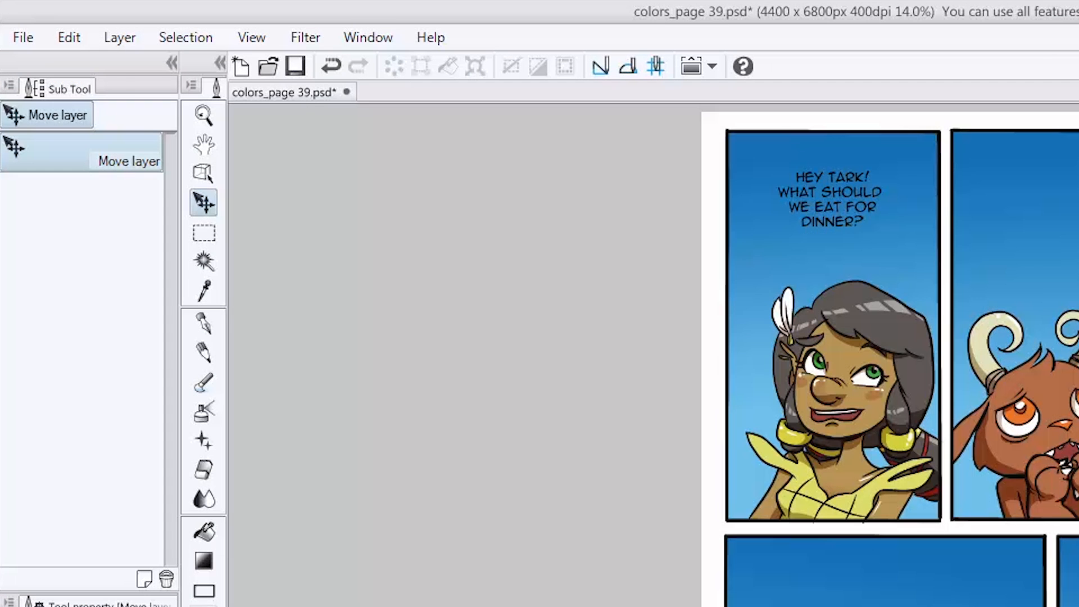
click(112, 306)
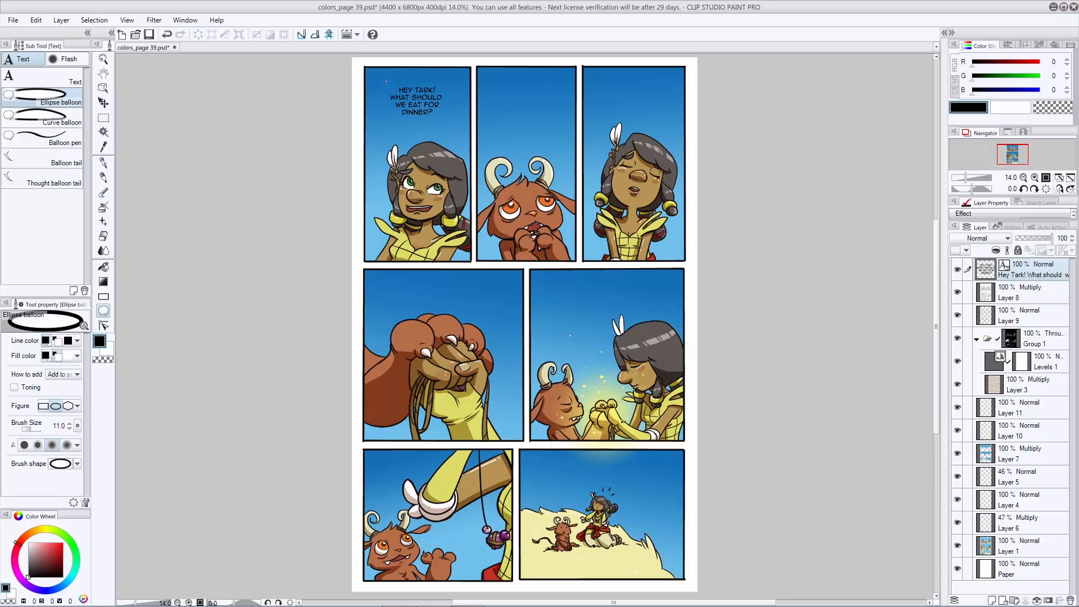
drag(381, 78, 454, 125)
drag(453, 124, 453, 124)
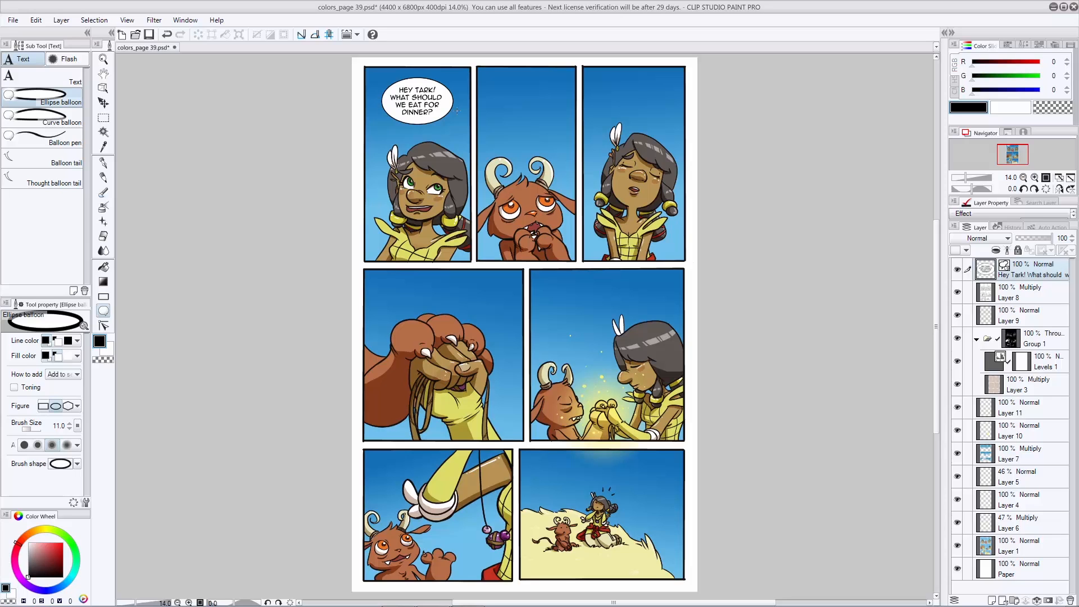
Try a balloon tail from the speech balloon toward the girl's head and undo it
click(68, 162)
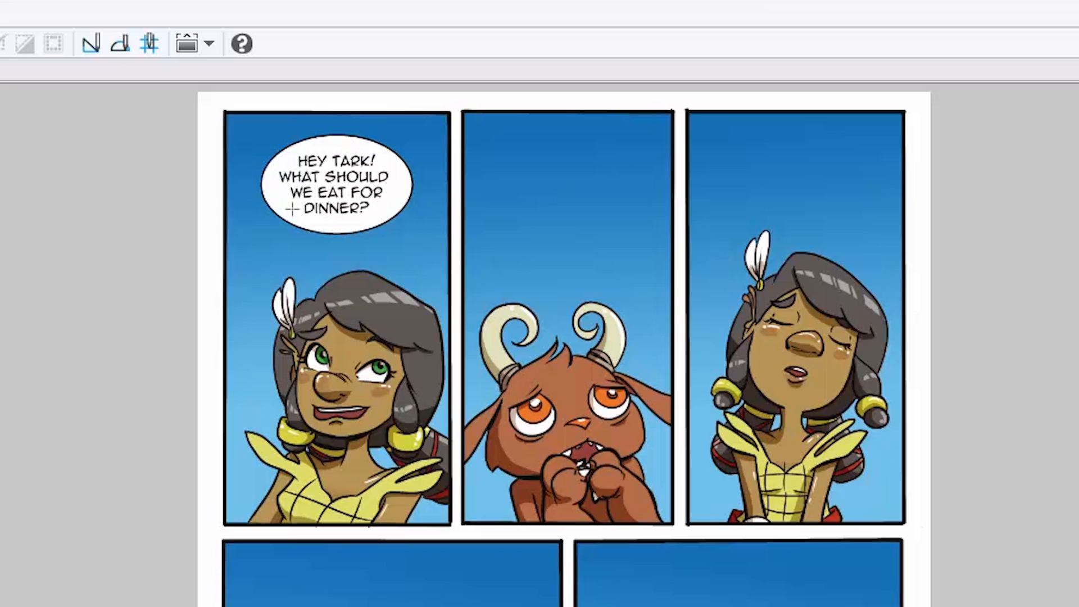
drag(294, 213, 312, 265)
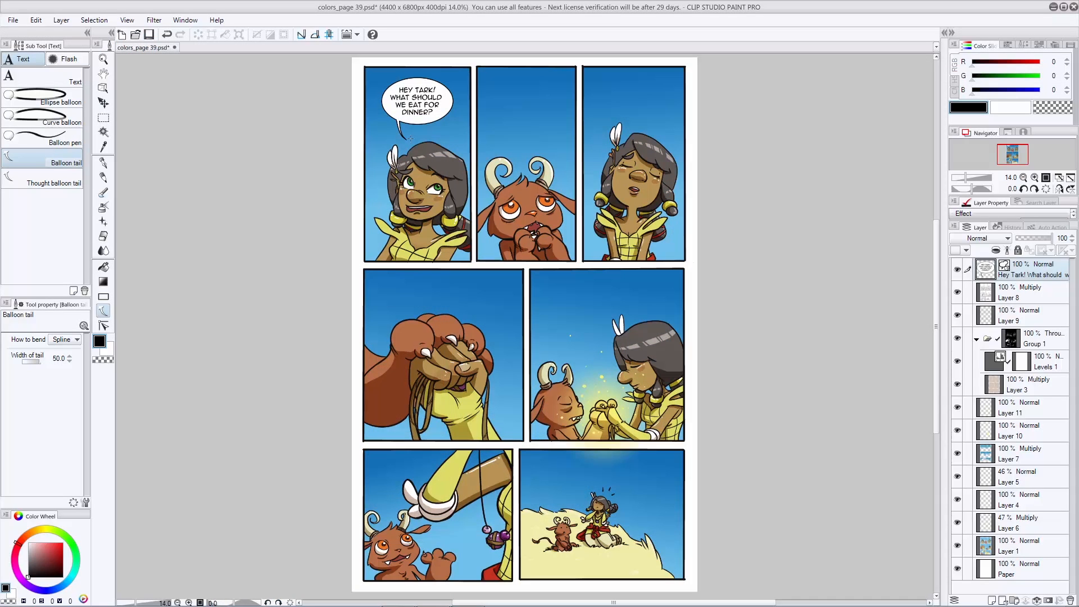
key(ctrl+z)
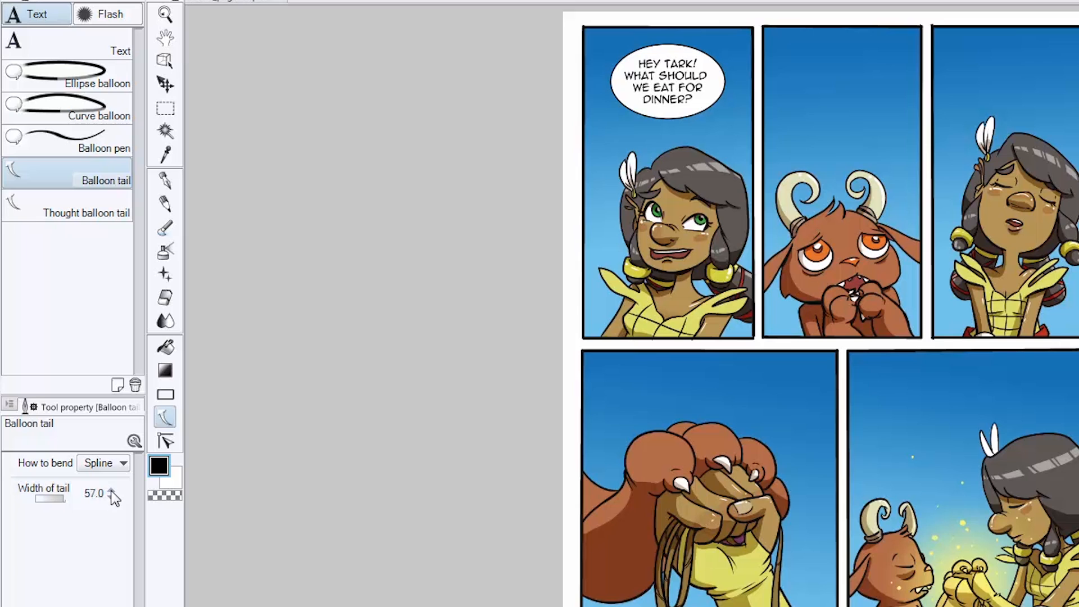
Increase the balloon tail width and draw a curved spline tail from the speech balloon toward the girl's head
click(112, 492)
click(112, 491)
drag(635, 103, 646, 133)
click(647, 132)
double_click(658, 142)
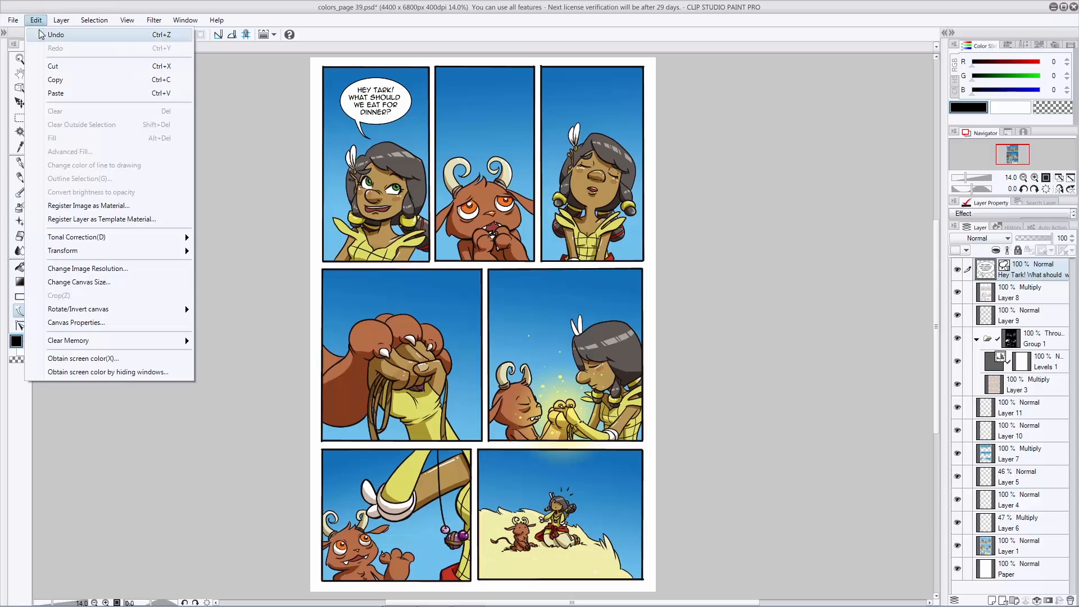
Change the image resolution of the comic page to 72 dpi
click(128, 270)
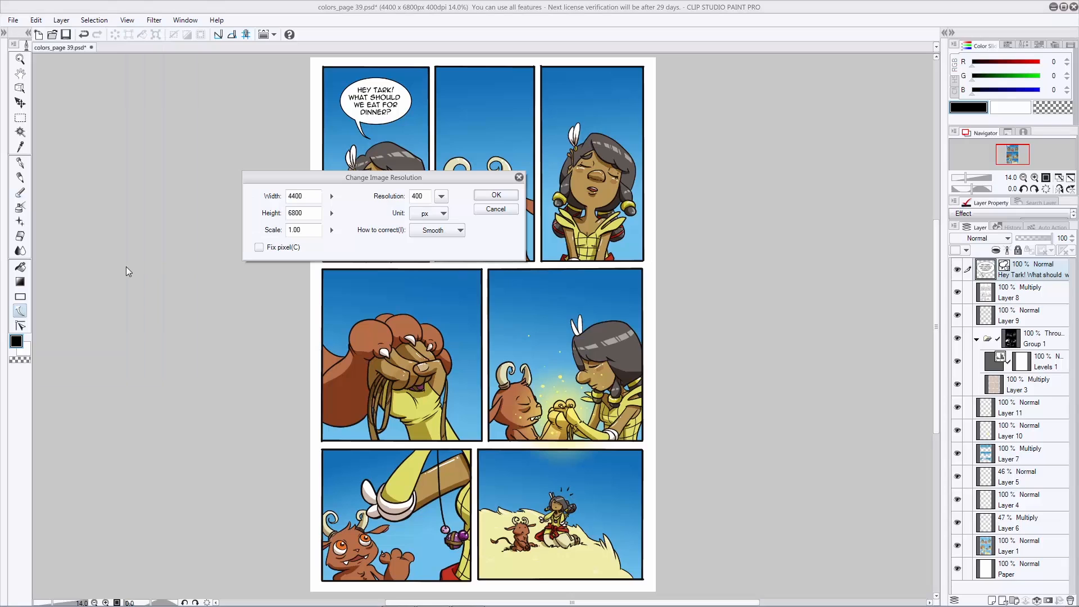
click(441, 196)
click(453, 212)
click(496, 194)
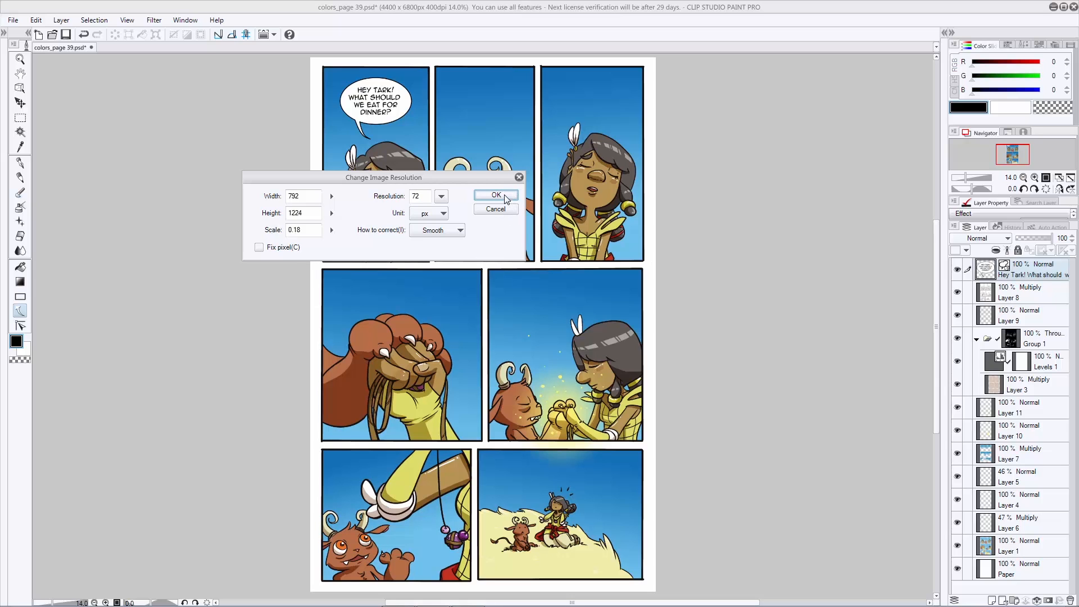
click(507, 196)
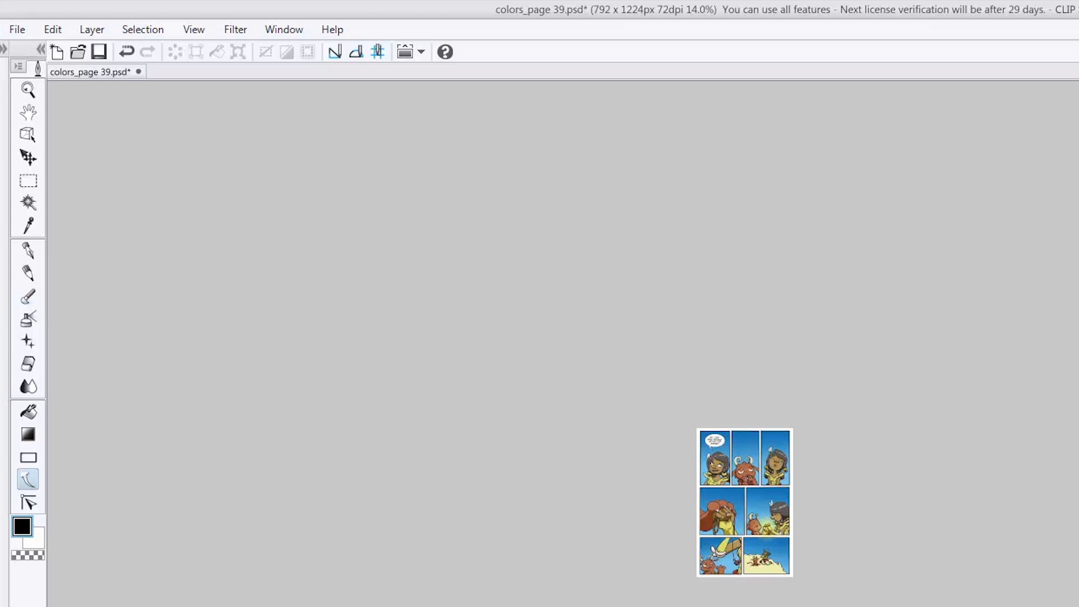
Start a single-layer JPEG export of the page into the Colors folder with the file name comic_web
click(25, 32)
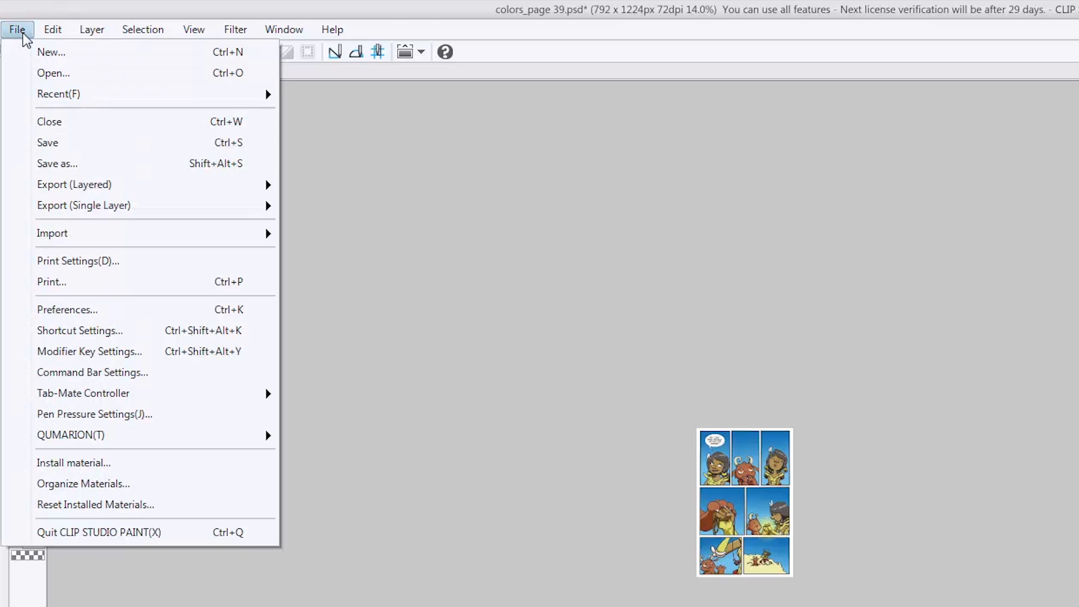
mouse_move(162, 218)
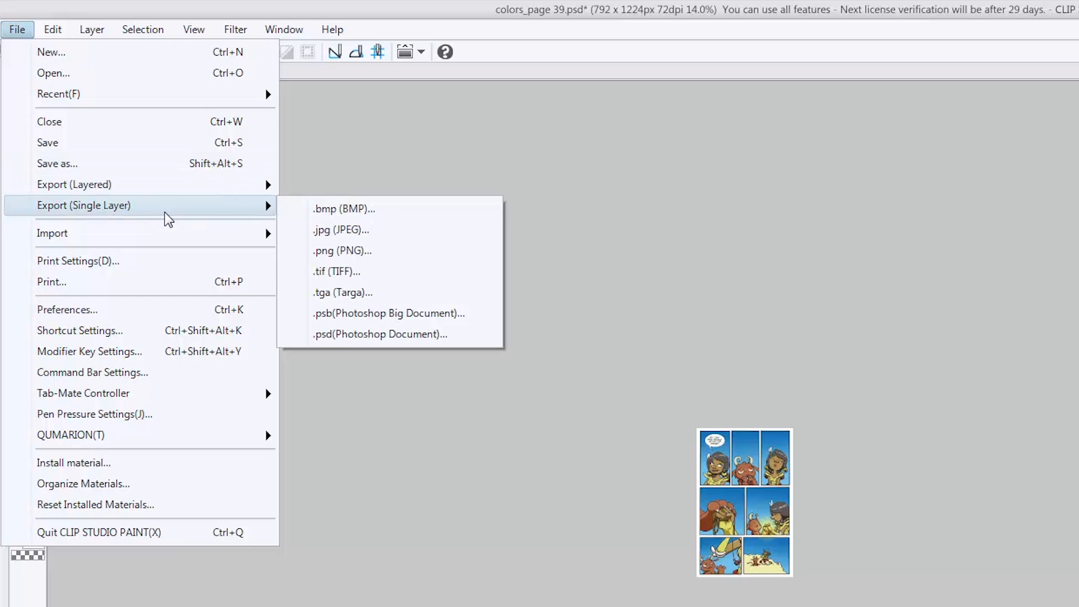
click(366, 231)
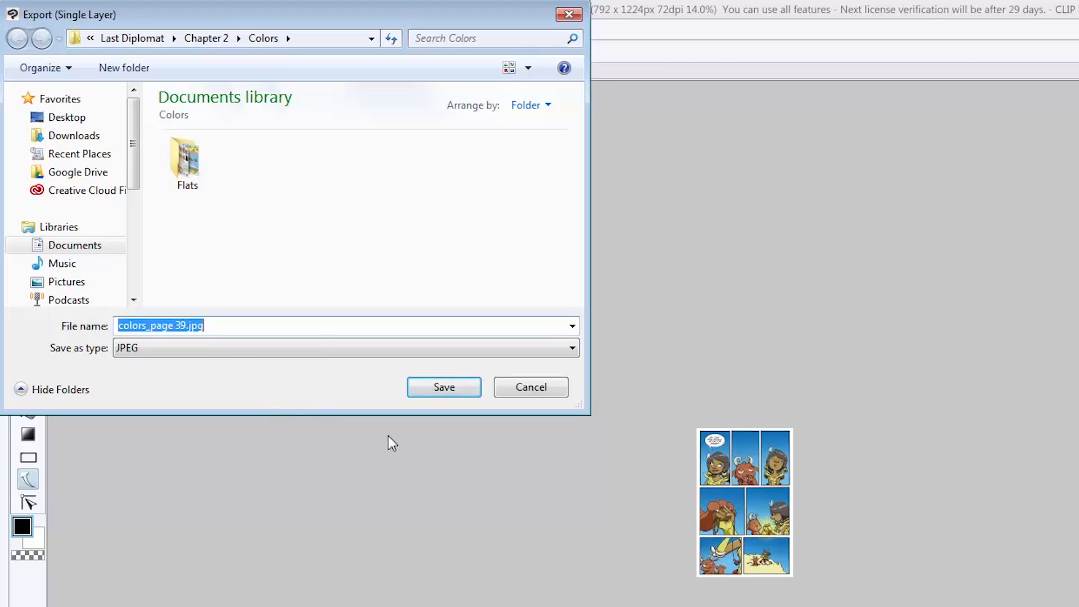
click(185, 325)
drag(187, 325, 106, 331)
text(comic_)
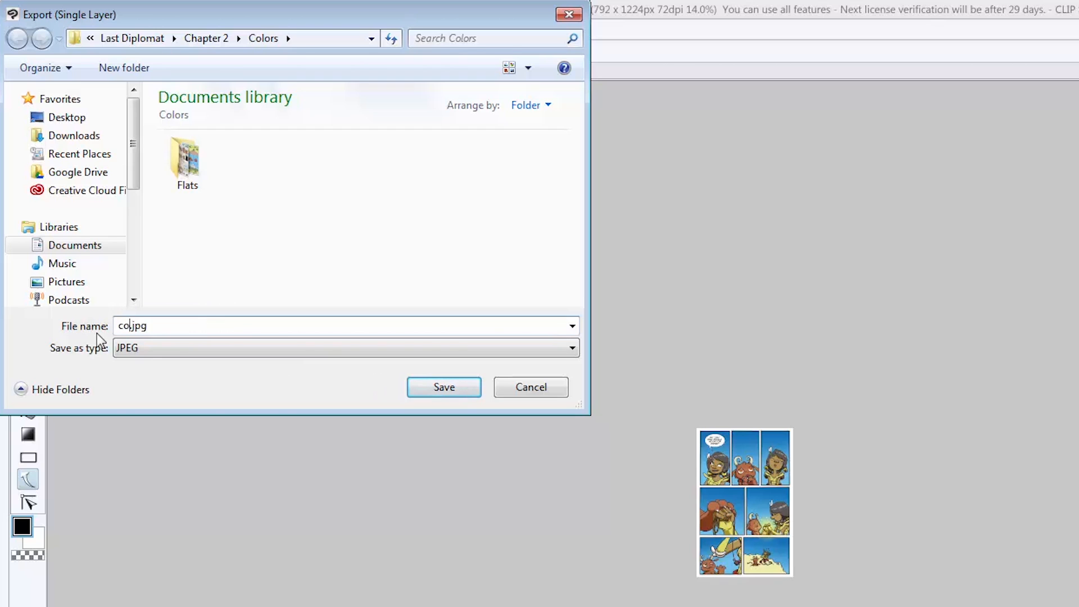
text(web)
click(444, 386)
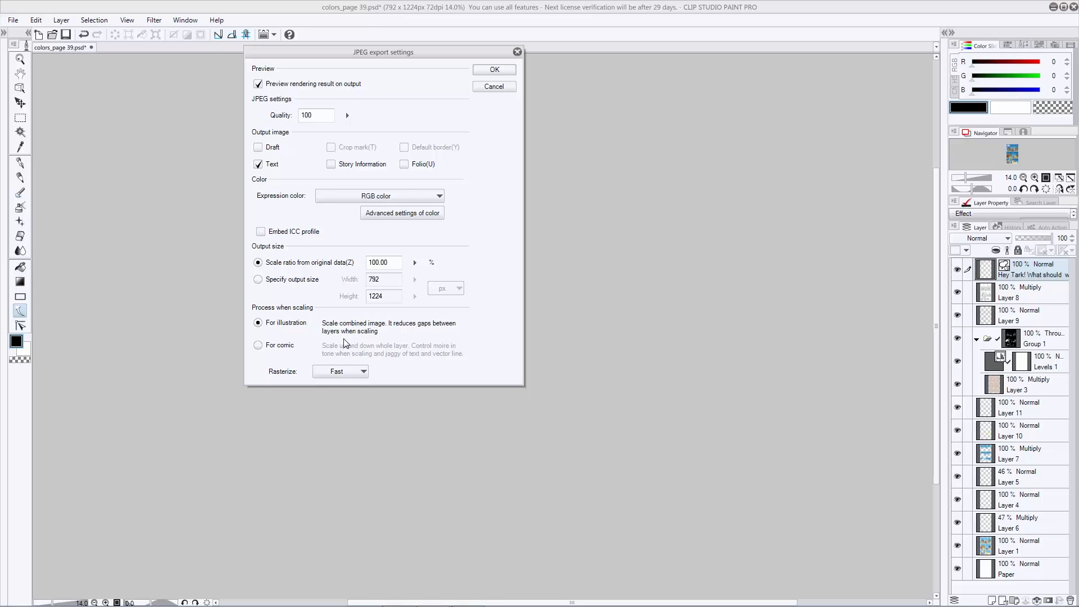
Keep RGB color as the expression color and complete the JPEG export at quality 100 through the preview
click(440, 198)
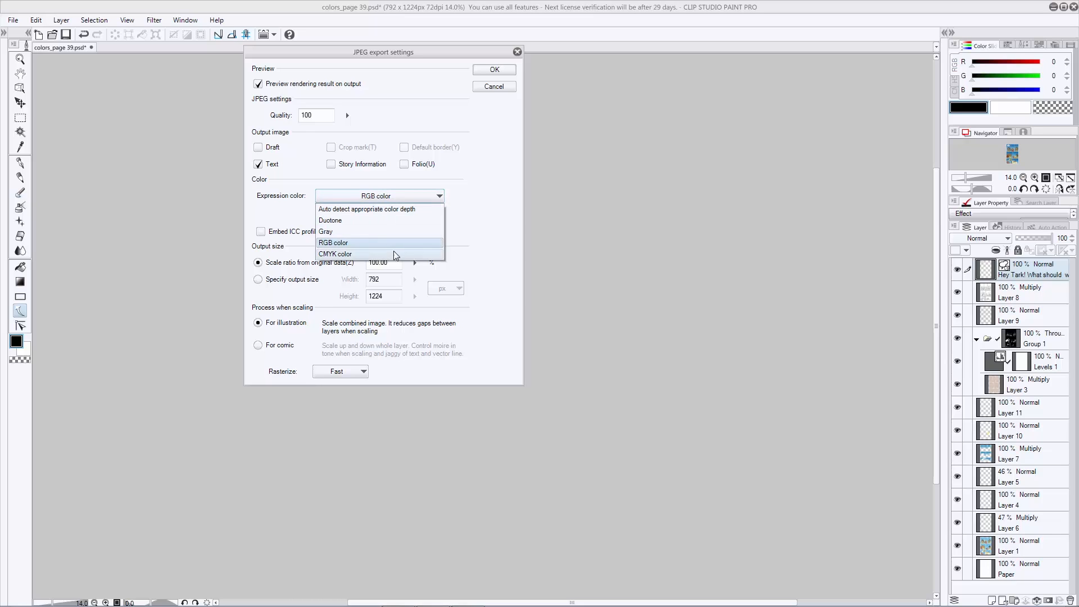
click(408, 242)
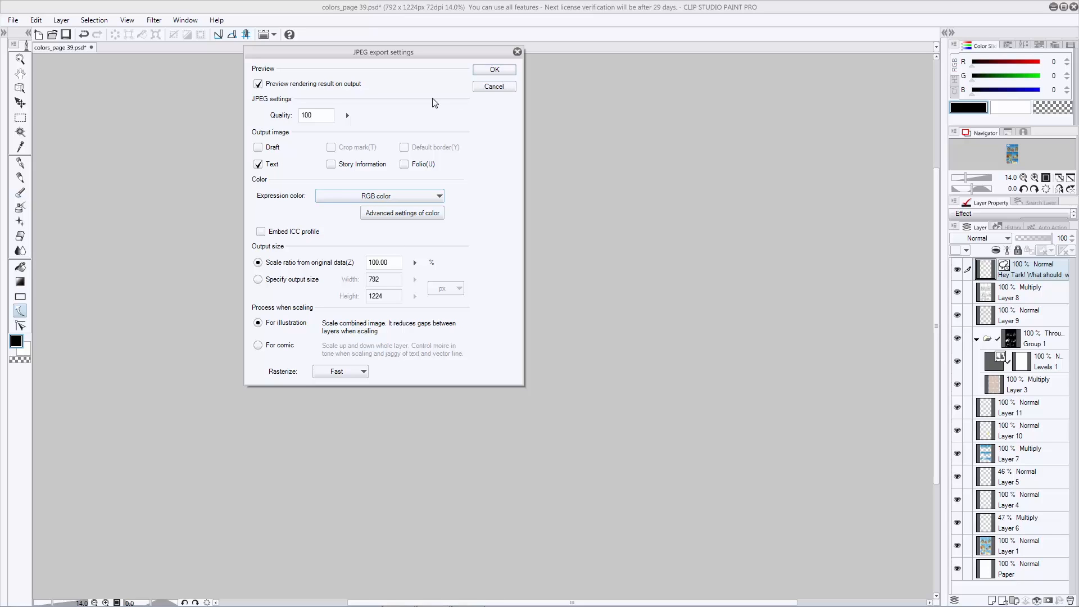
click(494, 69)
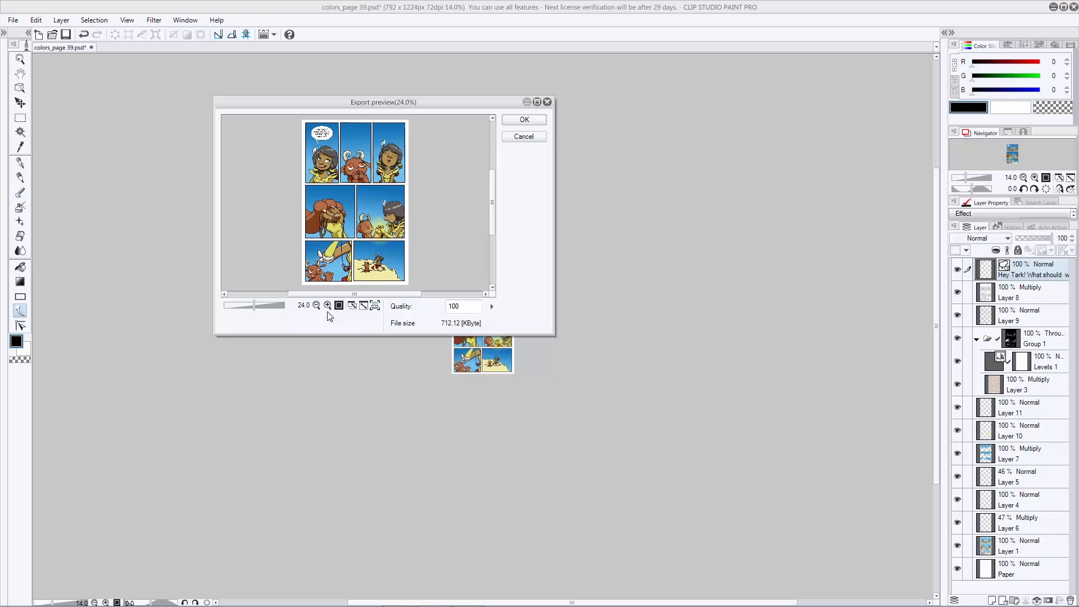
click(540, 122)
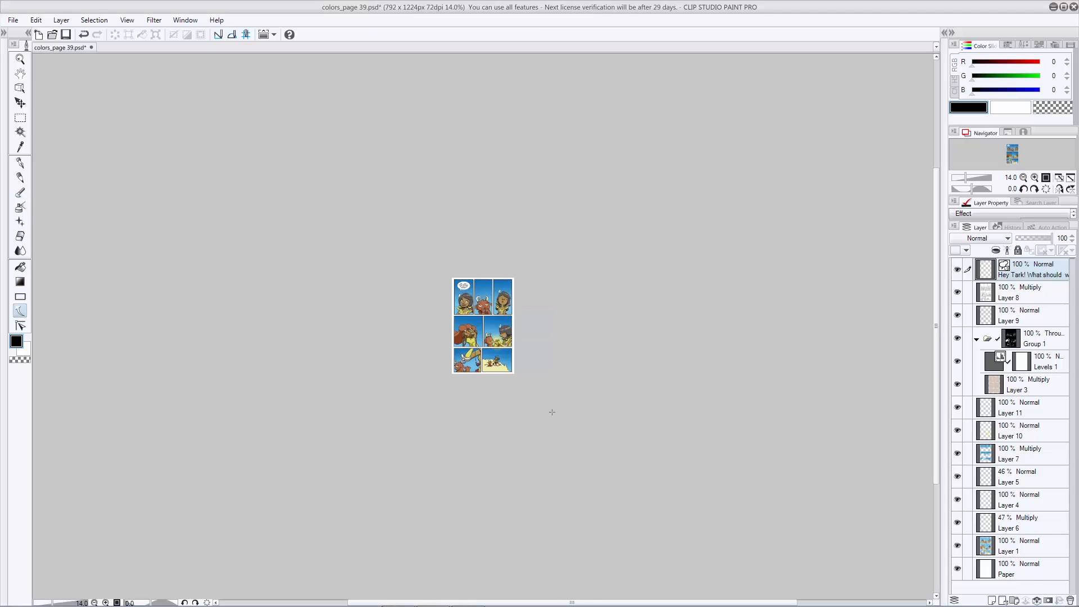